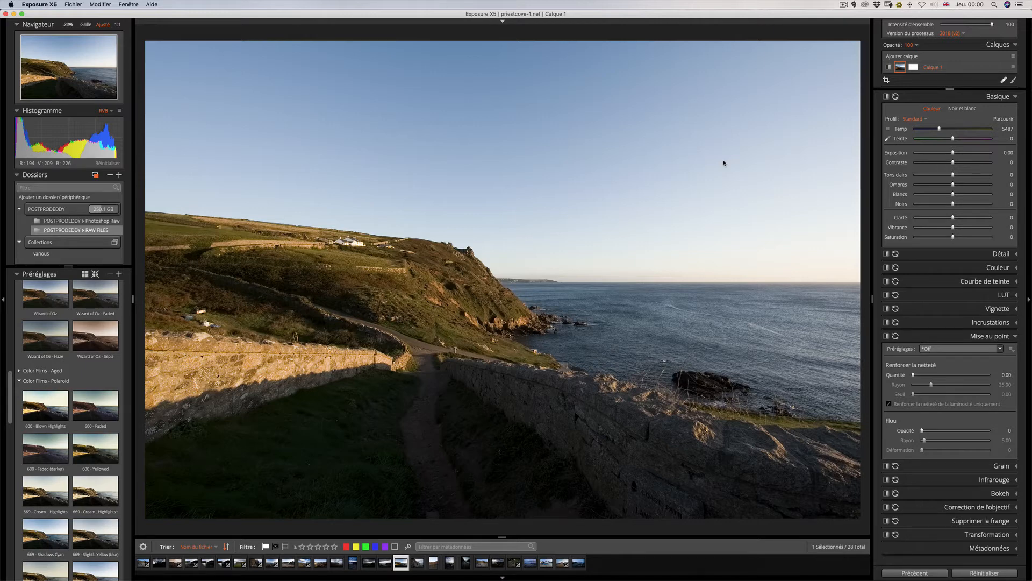
# In the lens correction settings, set both the vignette correction and the chromatic aberration correction to Profil.
pyautogui.click(1016, 507)
pyautogui.scroll(-3, 921, 486)
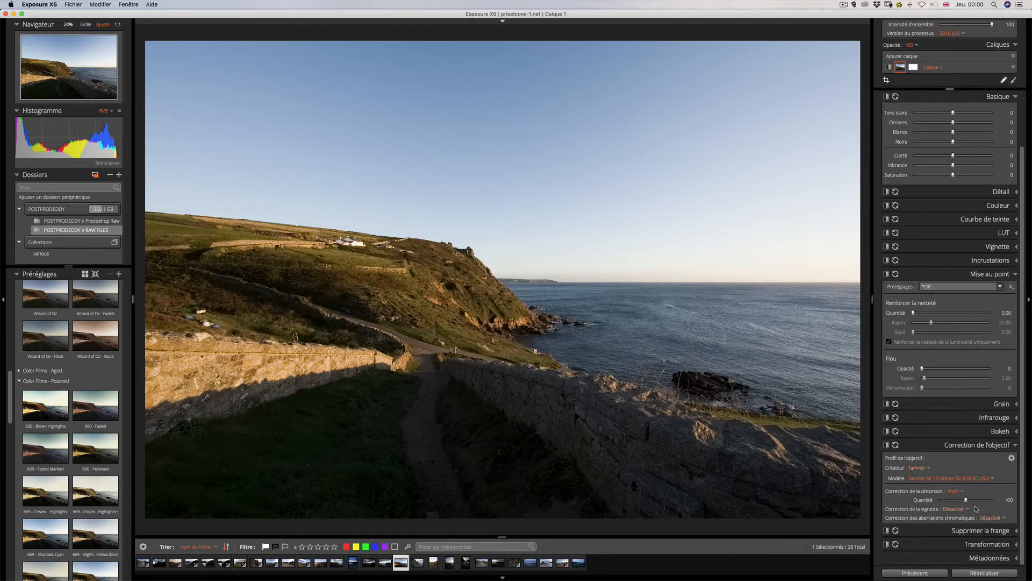
pyautogui.click(970, 508)
pyautogui.click(974, 524)
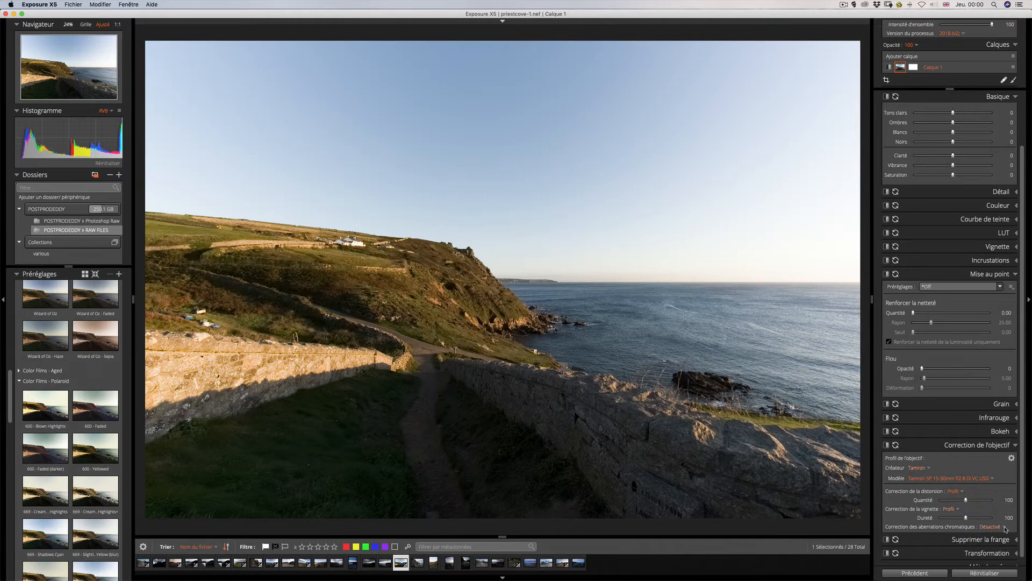
pyautogui.click(1004, 527)
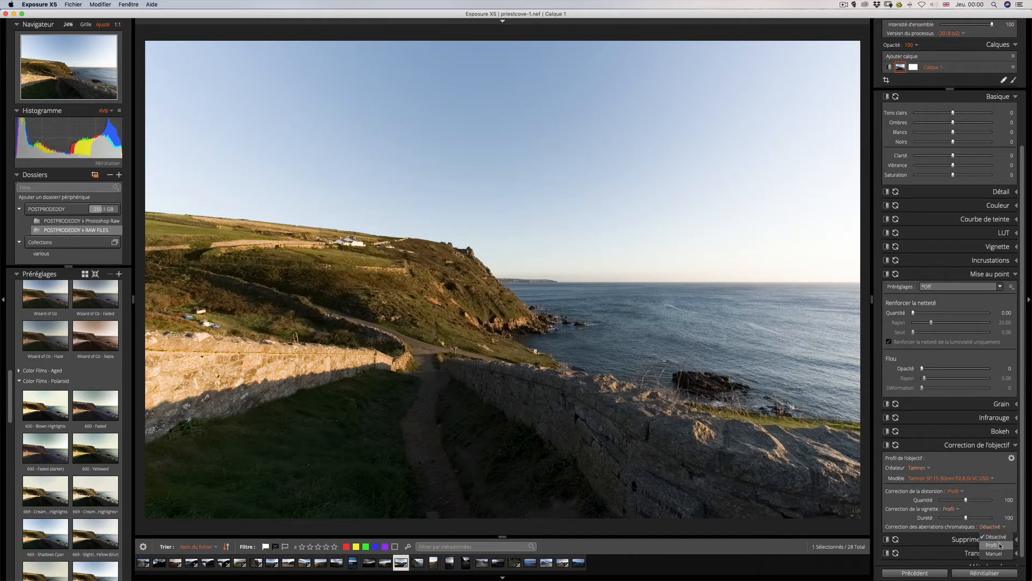
pyautogui.click(1000, 545)
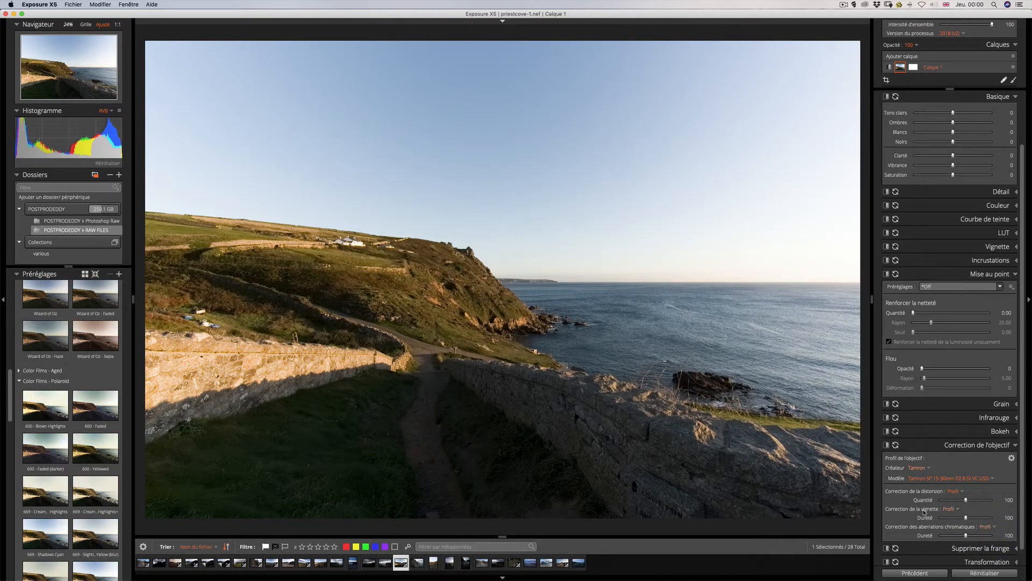
pyautogui.click(1010, 446)
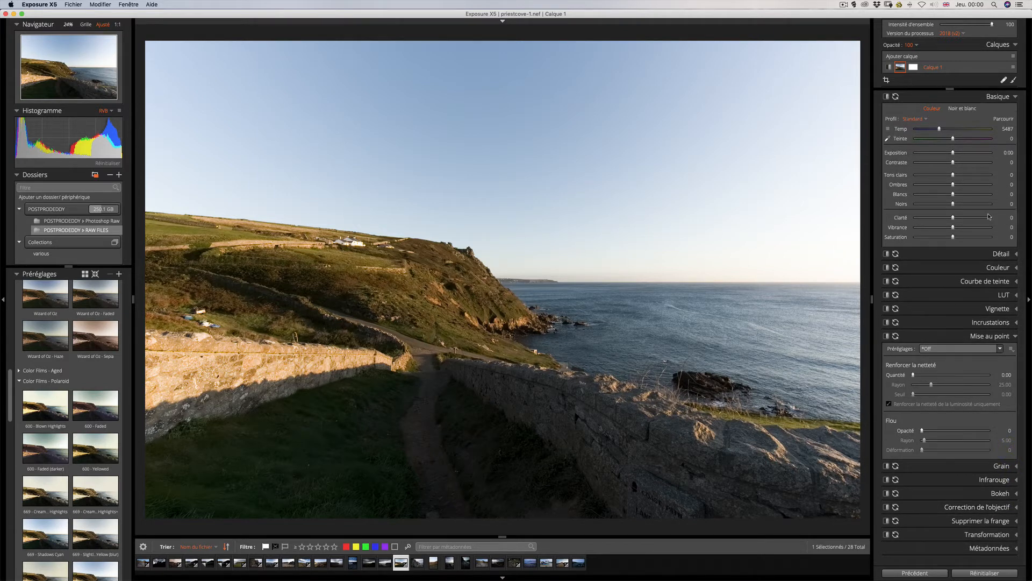
# Set the white balance by sampling the sky as the neutral target, ending at Temp 11399 and Teinte 17.
pyautogui.click(888, 138)
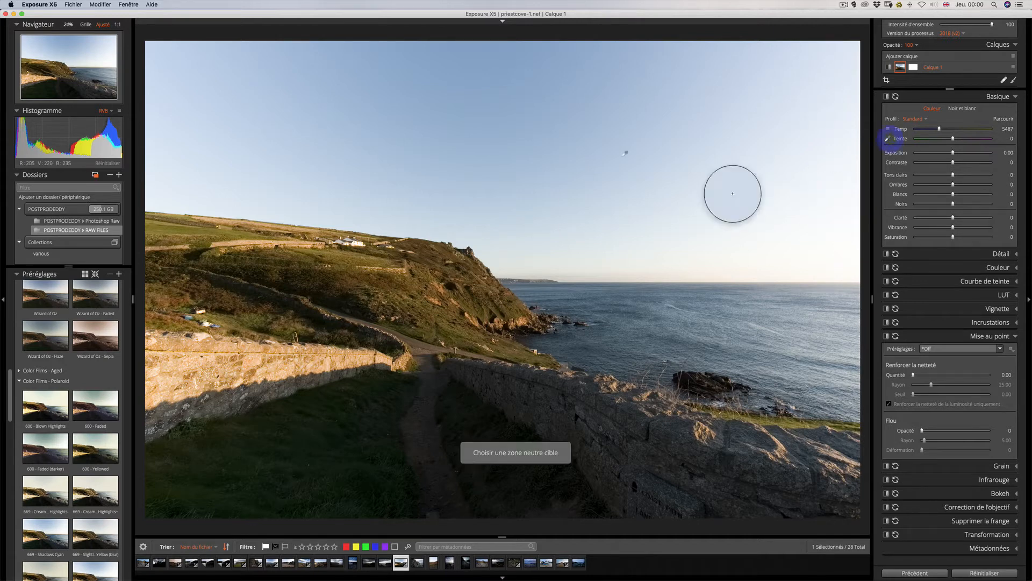
pyautogui.click(656, 192)
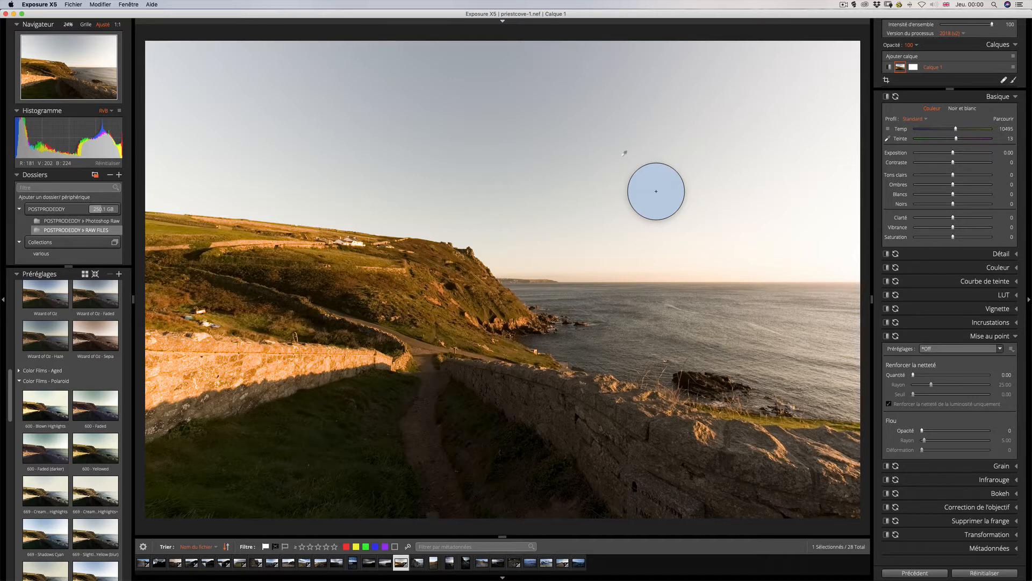
pyautogui.click(558, 195)
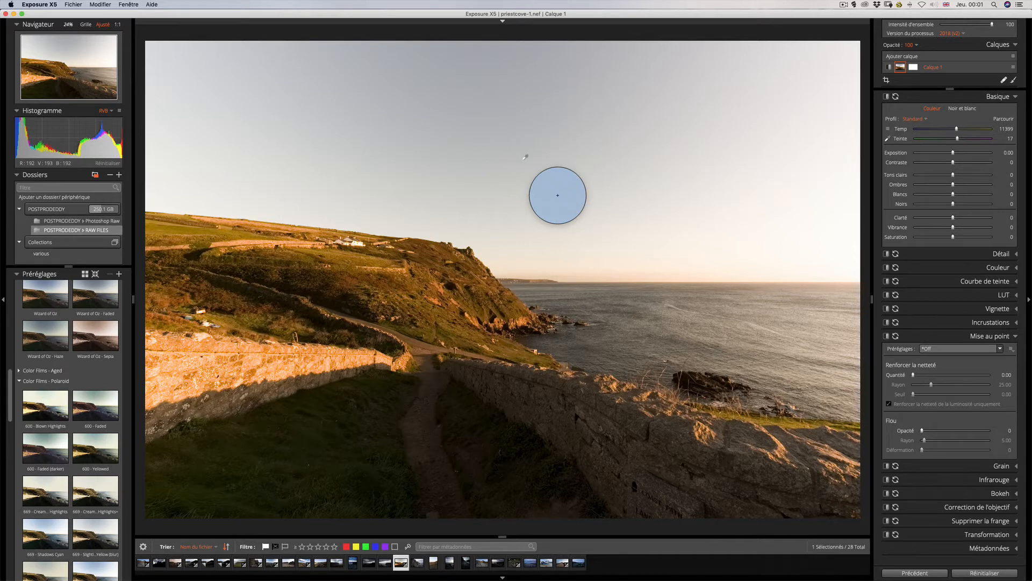
pyautogui.click(523, 160)
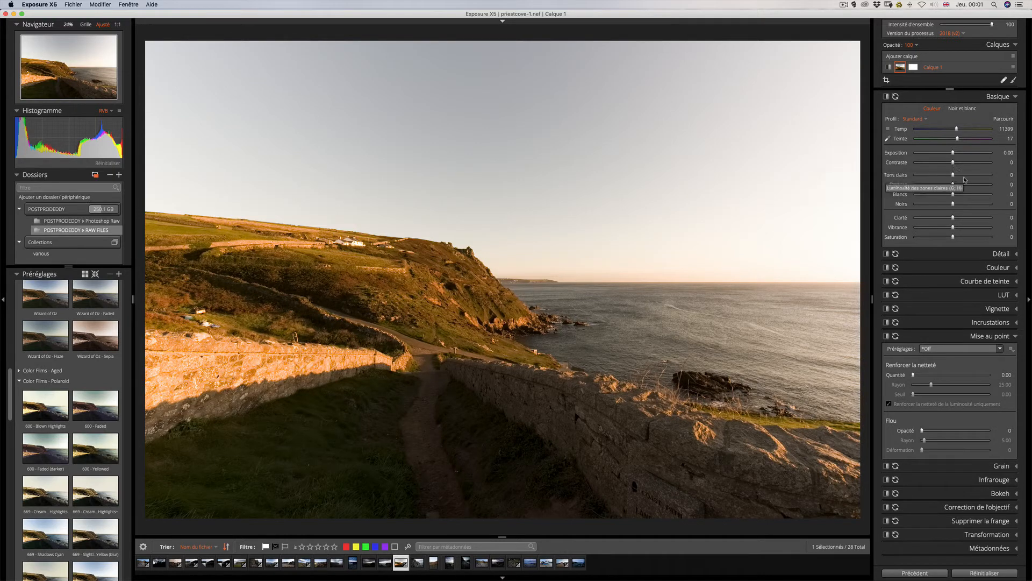
# Adjust the basic tones: Tons clairs -73, Ombres 34, Blancs -23, Contraste 22 and Clarté 18.
pyautogui.moveTo(952, 174); pyautogui.dragTo(945, 198)
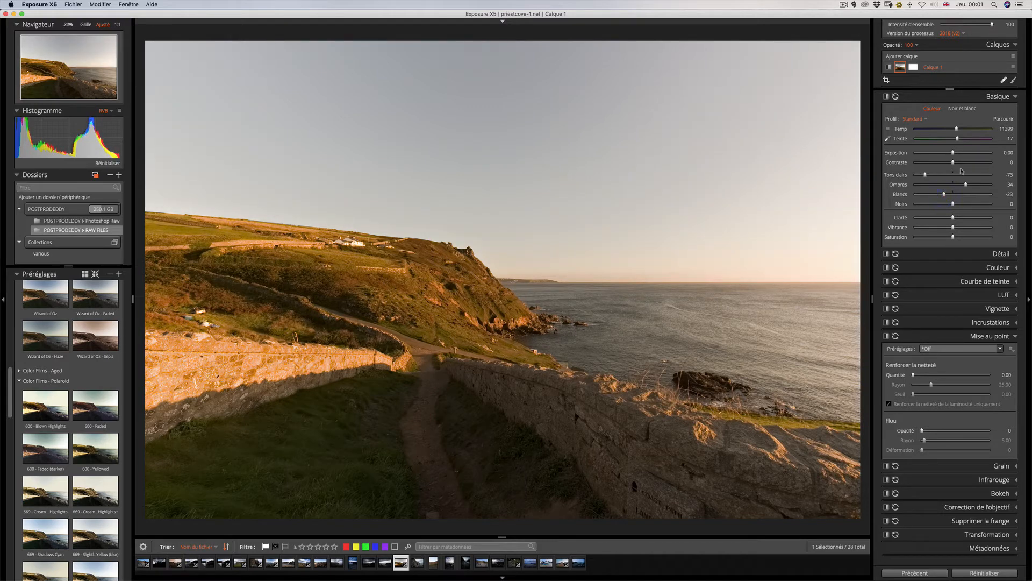
pyautogui.moveTo(955, 164); pyautogui.dragTo(961, 164)
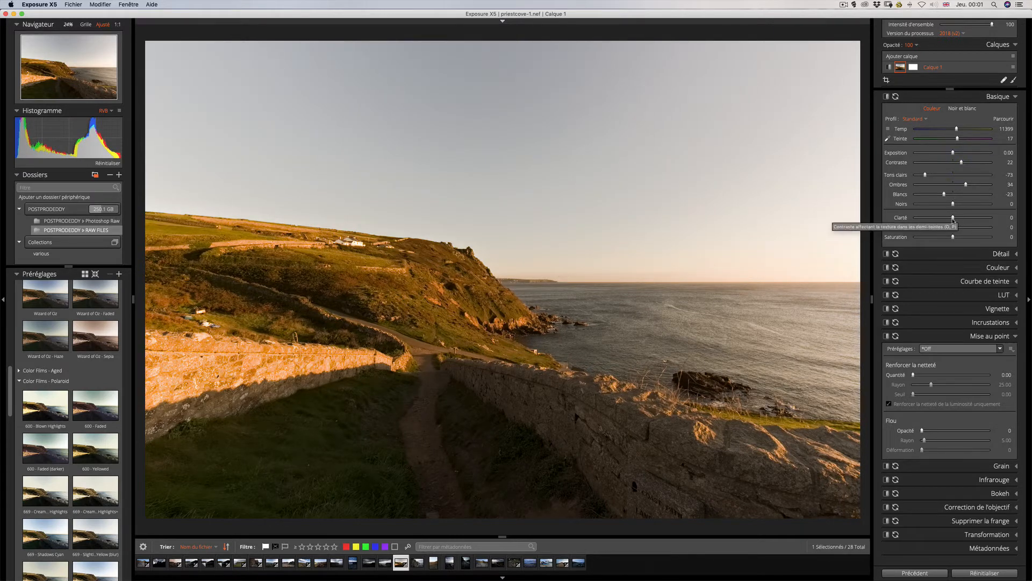
pyautogui.moveTo(952, 218); pyautogui.dragTo(960, 220)
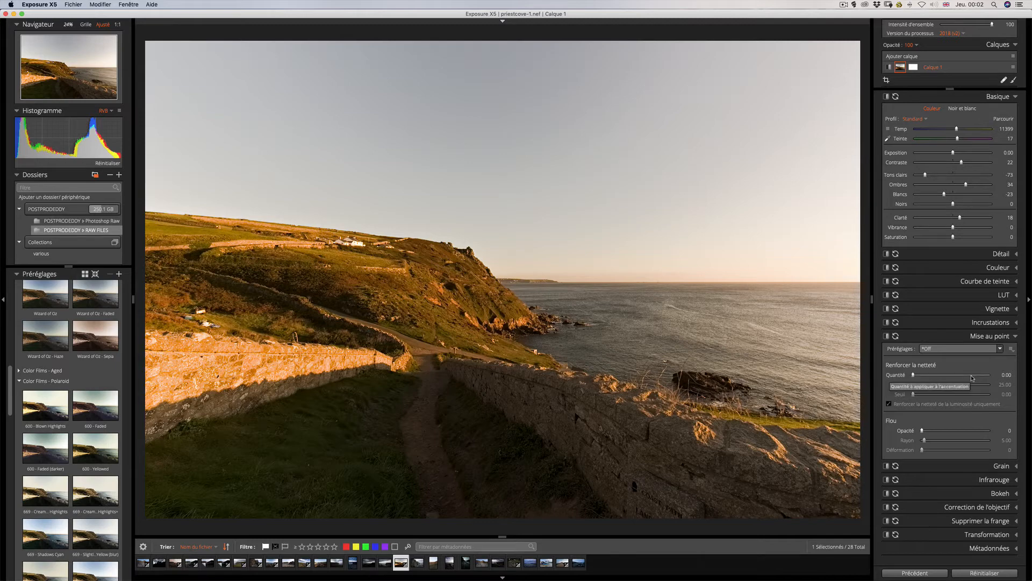
# View the path and stone walls at 100% and set the sharpening Quantité to 6.84.
pyautogui.click(260, 375)
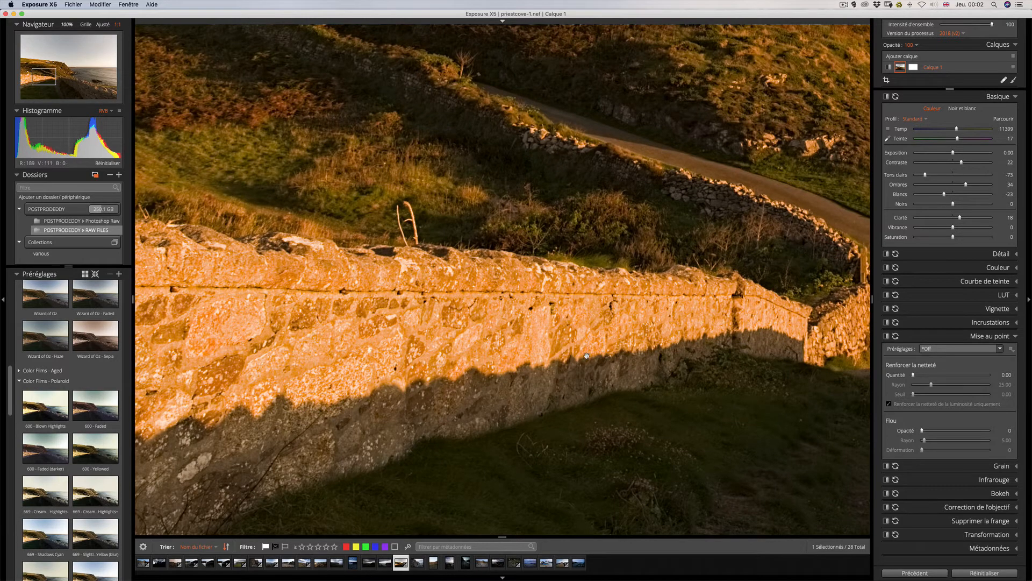
pyautogui.moveTo(504, 367); pyautogui.dragTo(161, 433)
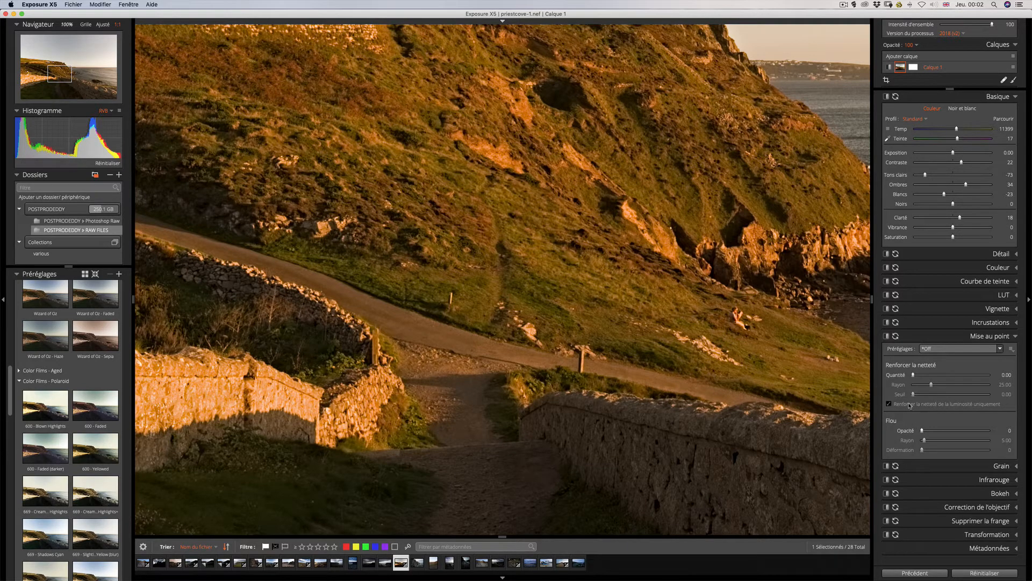
pyautogui.click(913, 375)
pyautogui.moveTo(913, 376); pyautogui.dragTo(918, 376)
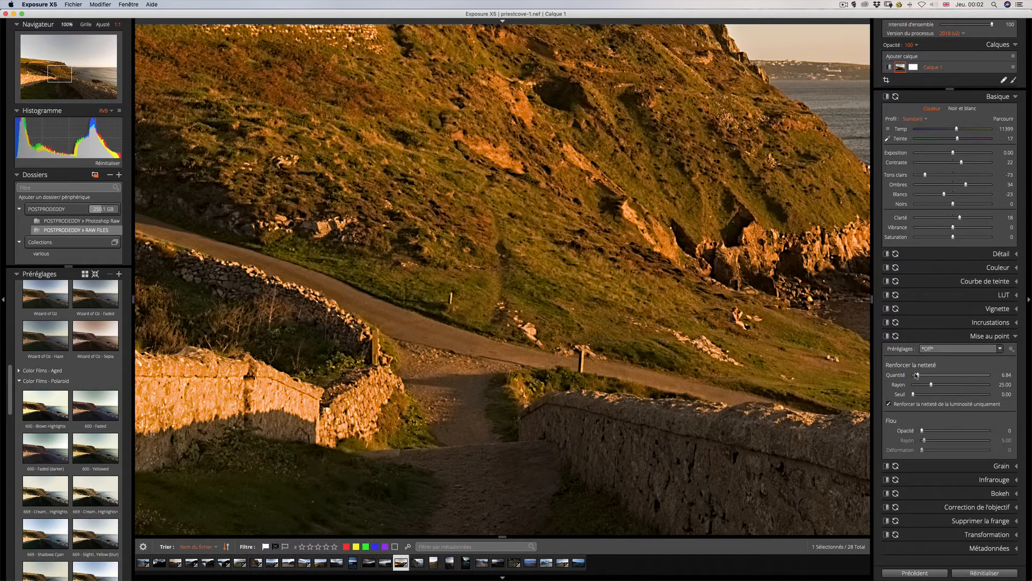
# Compare the path and hillside with and without sharpening by switching the Mise au point settings off and on.
pyautogui.click(888, 336)
pyautogui.click(888, 337)
pyautogui.click(887, 336)
pyautogui.click(888, 336)
pyautogui.click(887, 336)
pyautogui.click(888, 336)
pyautogui.click(888, 336)
# Try the sharpening Rayon at 100 several times, comparing the effect, and reset it to 25.
pyautogui.moveTo(932, 386); pyautogui.dragTo(989, 385)
pyautogui.click(887, 336)
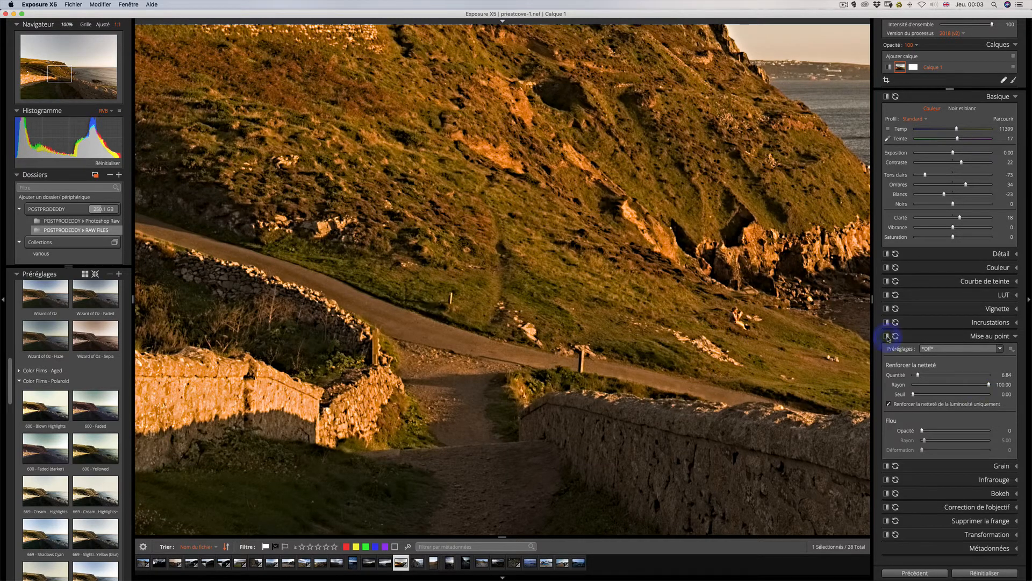
pyautogui.doubleClick(989, 384)
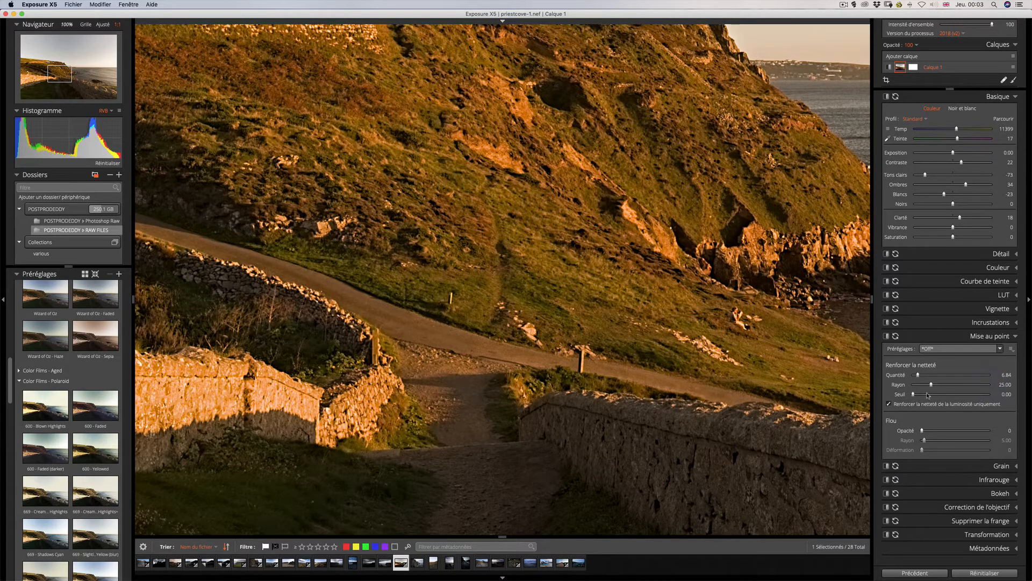
pyautogui.moveTo(933, 385); pyautogui.dragTo(1023, 382)
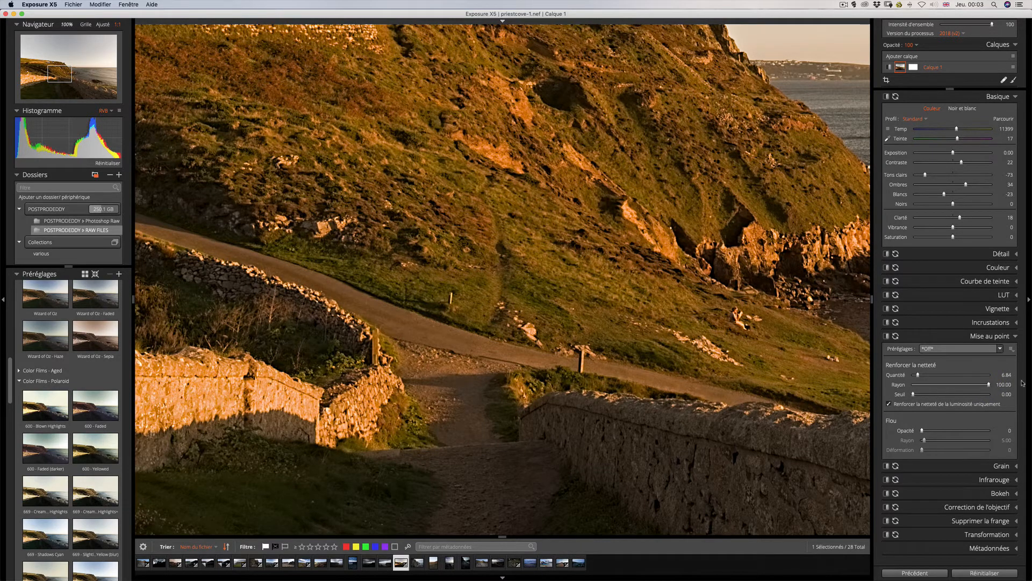
pyautogui.doubleClick(990, 385)
pyautogui.moveTo(933, 385); pyautogui.dragTo(1022, 383)
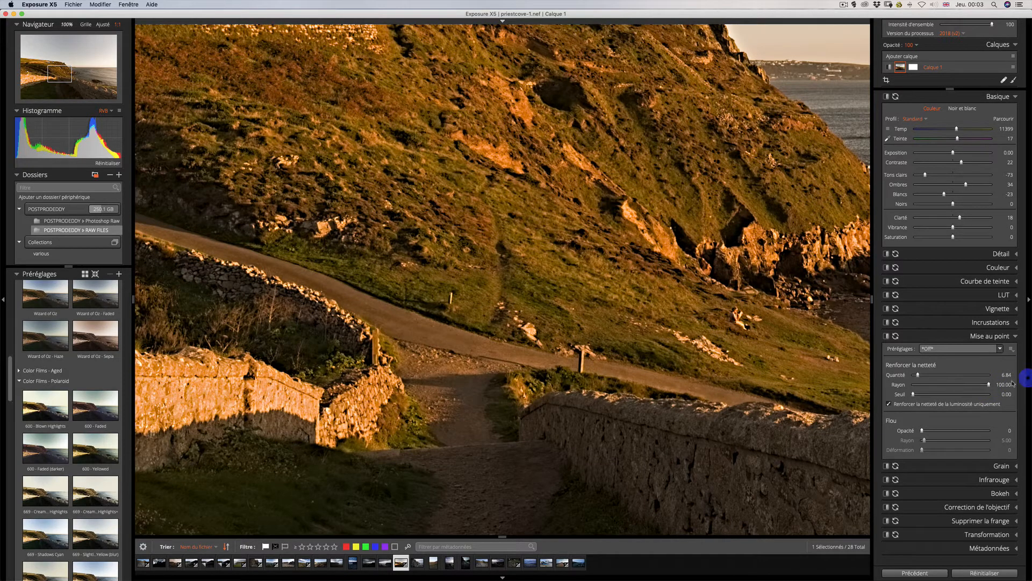
pyautogui.doubleClick(989, 384)
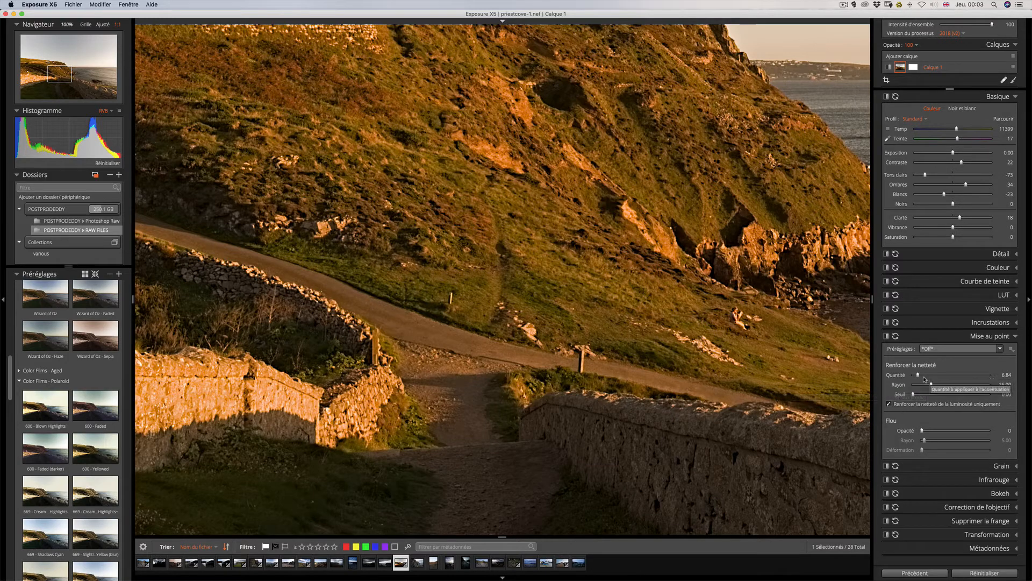
# Try an exaggerated sharpening Quantité of 74.74 with Seuil at 0, and bring Quantité back to 9.47.
pyautogui.moveTo(925, 378); pyautogui.dragTo(970, 374)
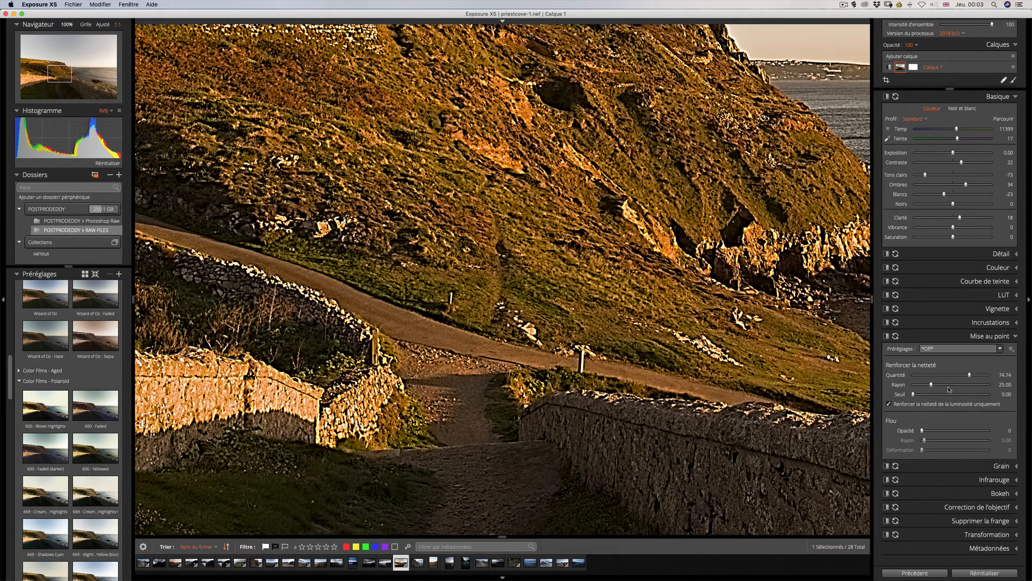
pyautogui.moveTo(913, 394); pyautogui.dragTo(868, 396)
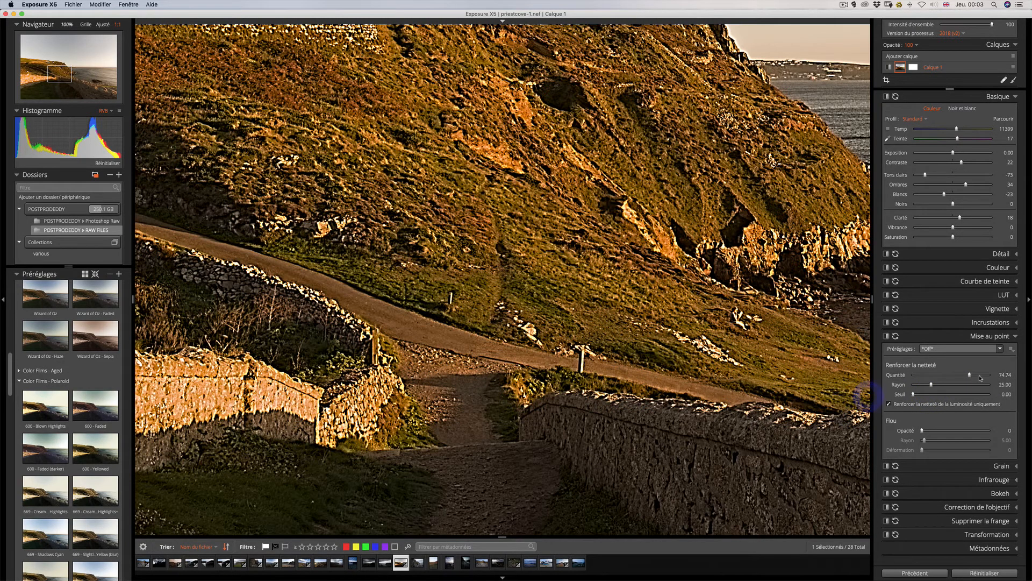
pyautogui.moveTo(969, 375); pyautogui.dragTo(920, 376)
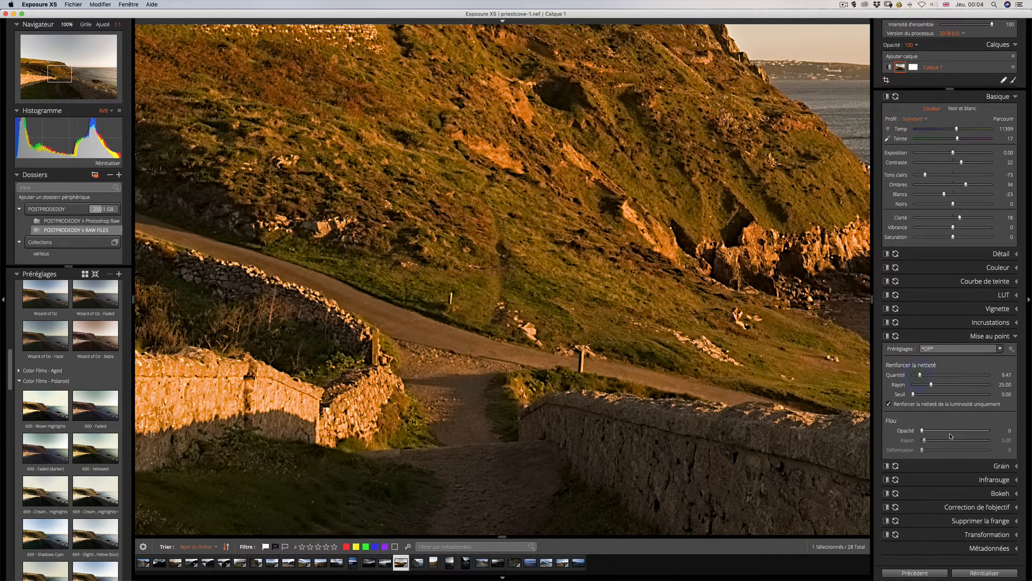
# Compare the photo with and without sharpening at 100% and in full view, and raise the sharpening Quantité to 12.11.
pyautogui.click(887, 337)
pyautogui.click(886, 337)
pyautogui.click(474, 319)
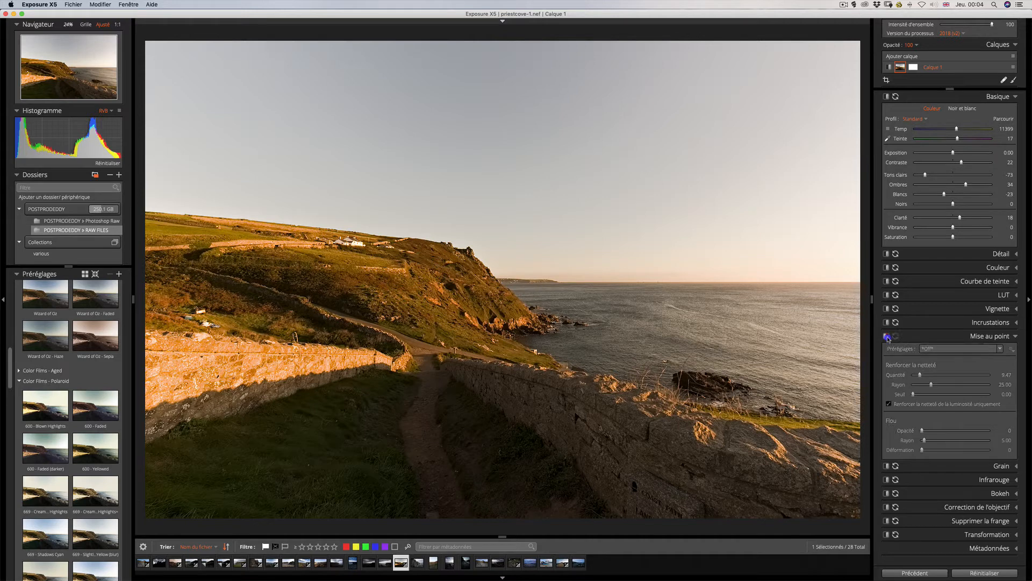
pyautogui.click(887, 338)
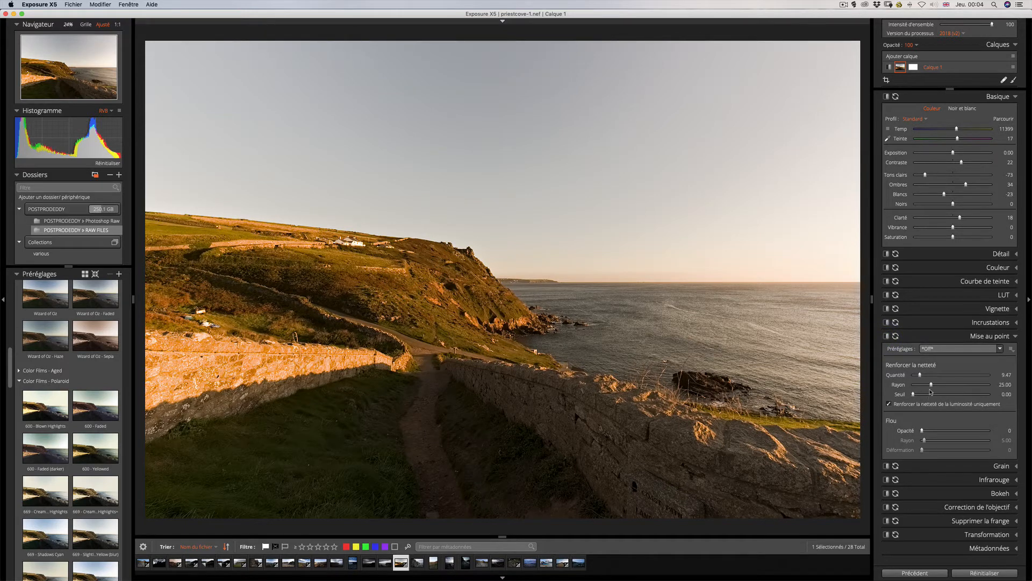
pyautogui.moveTo(920, 374); pyautogui.dragTo(920, 375)
pyautogui.click(333, 367)
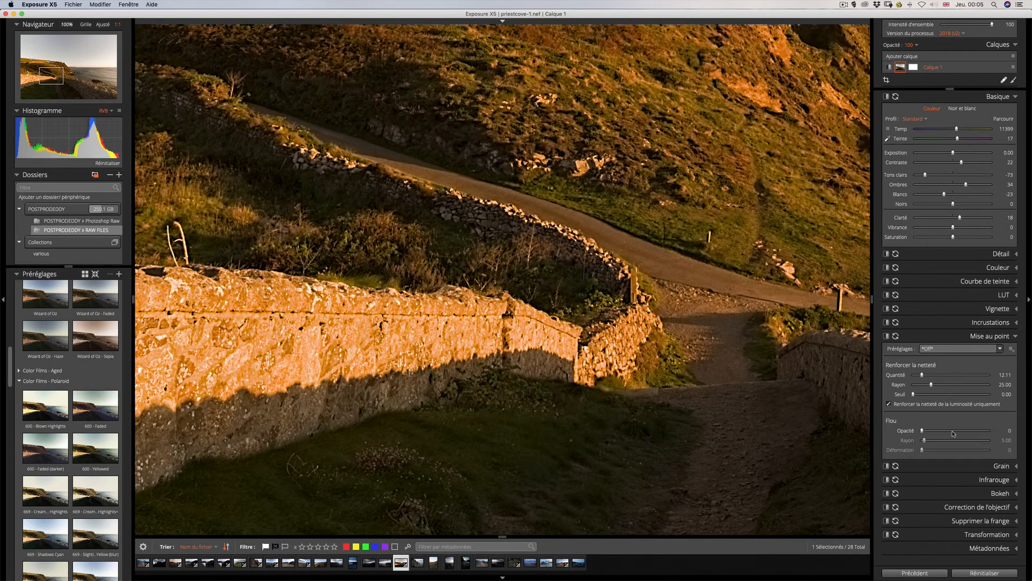
# Reset the sharpening Quantité to 0, set the blur Opacité to 59, and view the whole photo.
pyautogui.moveTo(922, 375); pyautogui.dragTo(868, 376)
pyautogui.moveTo(922, 431); pyautogui.dragTo(962, 431)
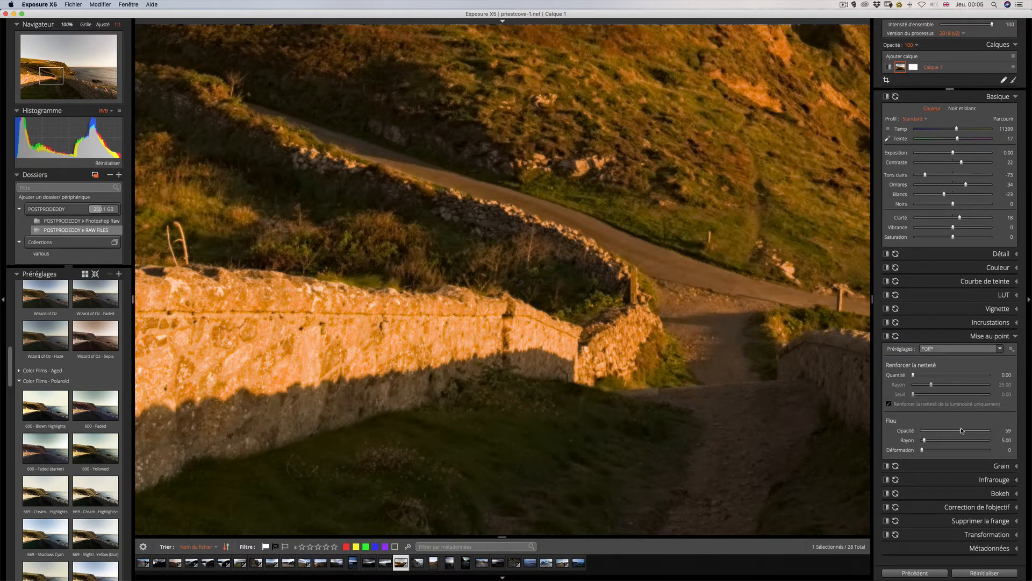
pyautogui.click(681, 370)
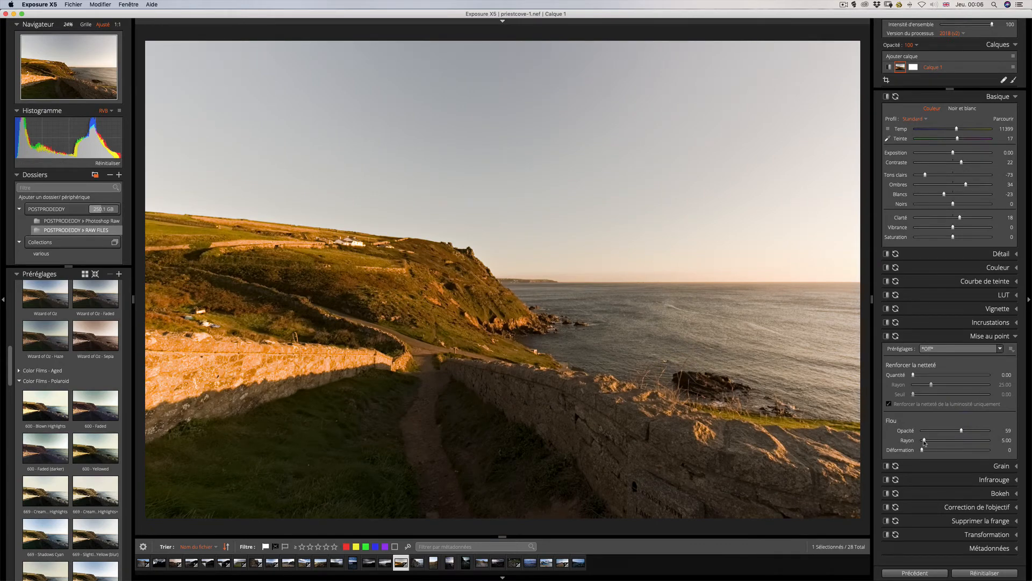
# Set the blur Rayon to 24.57 and Déformation to 57, and bring the blur Opacité back to 0.
pyautogui.moveTo(923, 439); pyautogui.dragTo(937, 439)
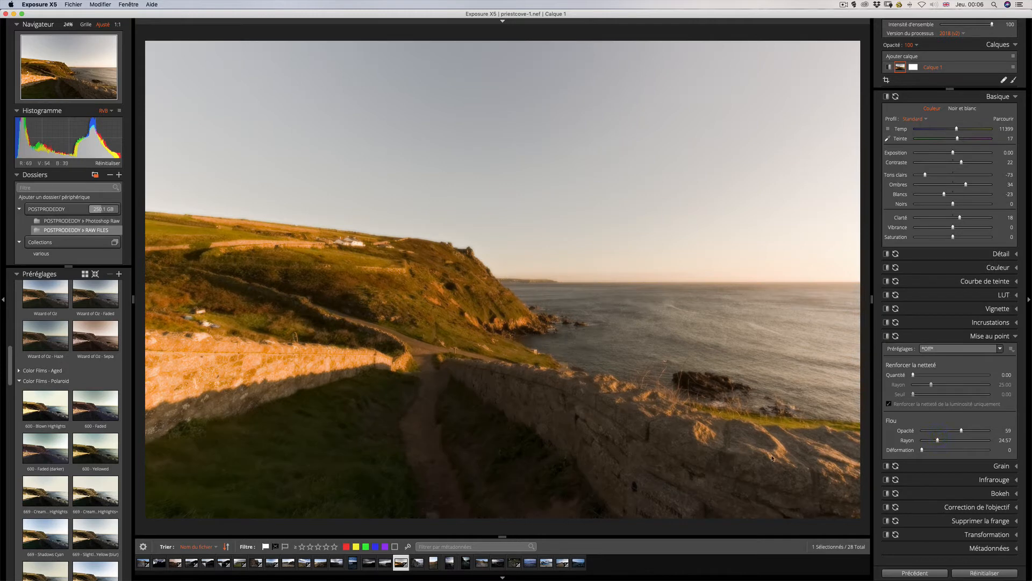
pyautogui.moveTo(922, 450); pyautogui.dragTo(959, 447)
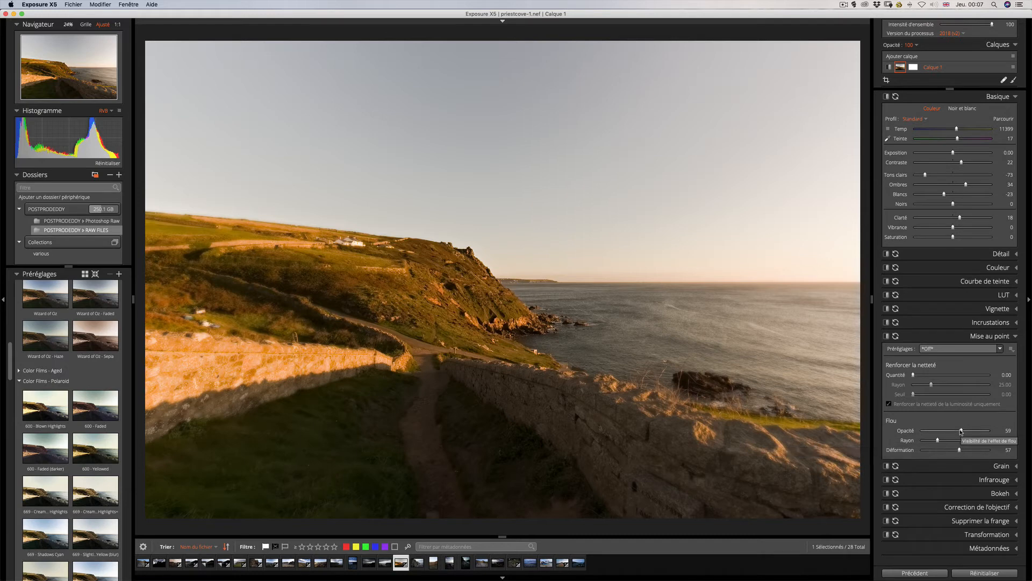
pyautogui.moveTo(960, 432); pyautogui.dragTo(865, 433)
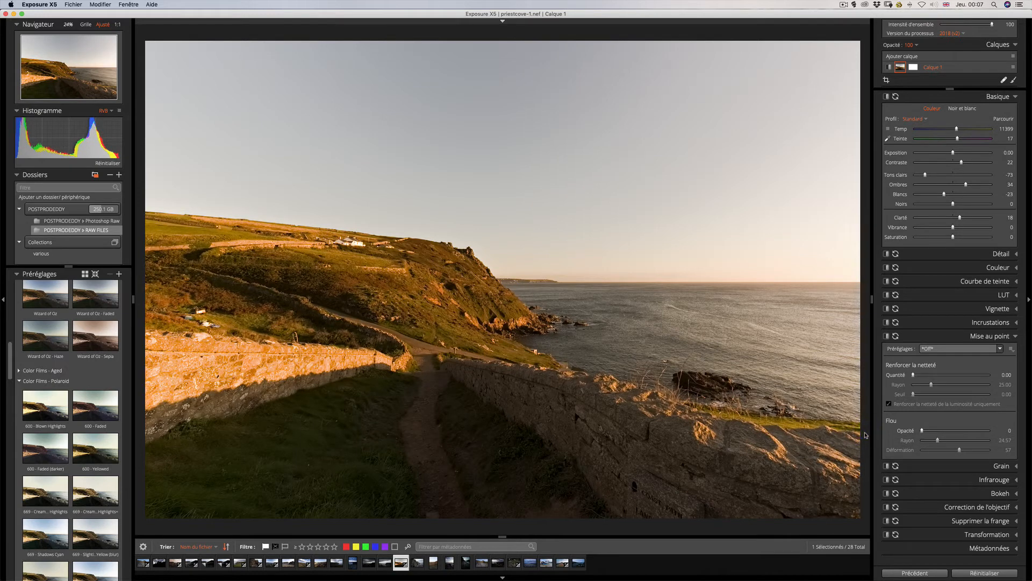